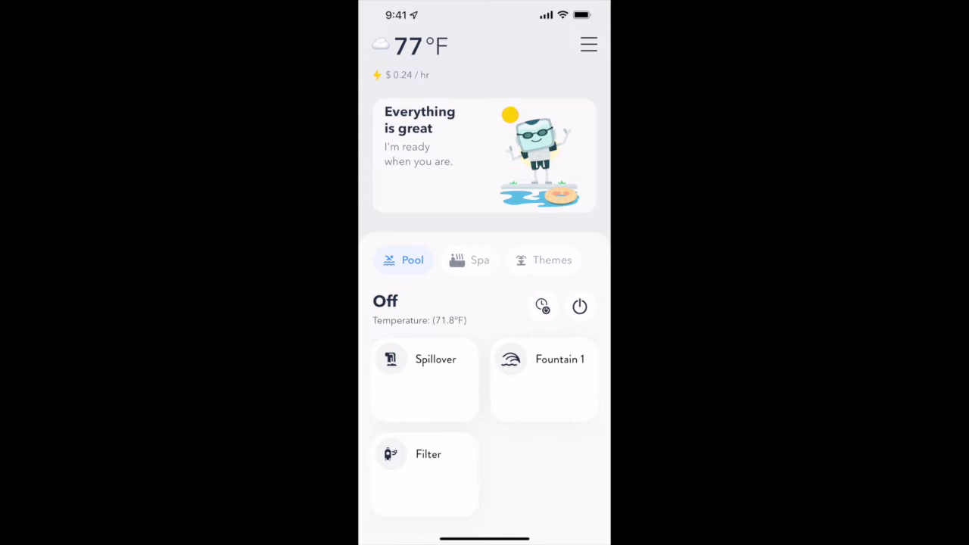
Turn on Installer Mode from Maintenance and show the Home site's Devices list.
click(589, 44)
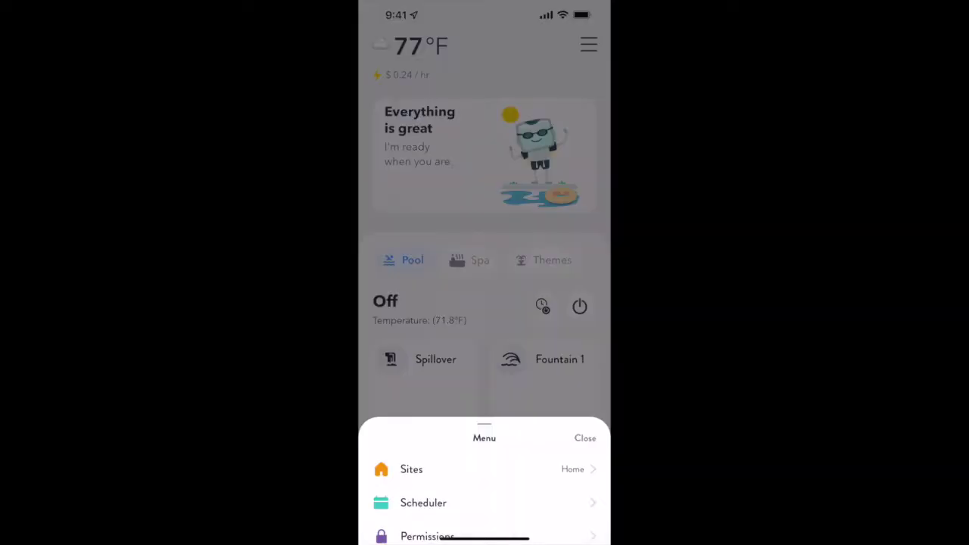
click(400, 433)
click(435, 306)
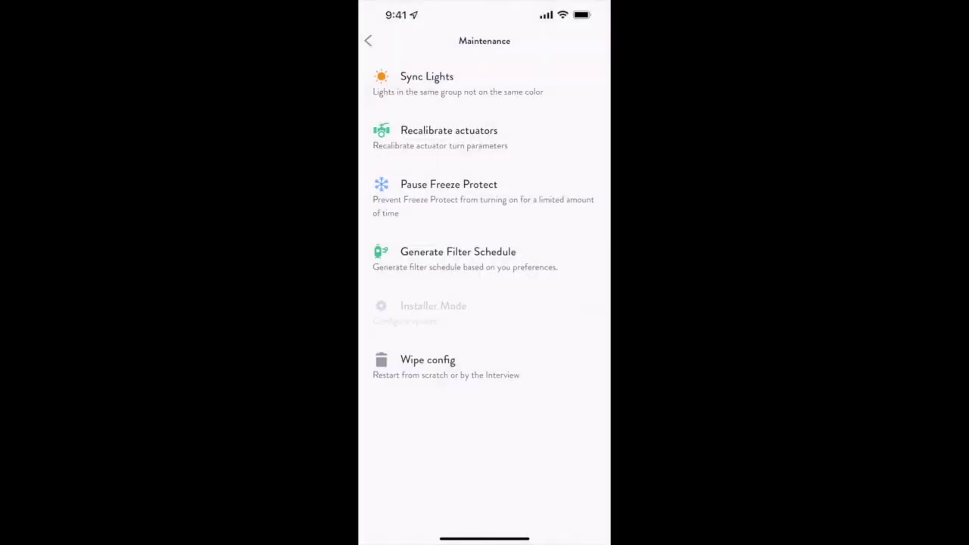
drag(388, 499, 583, 500)
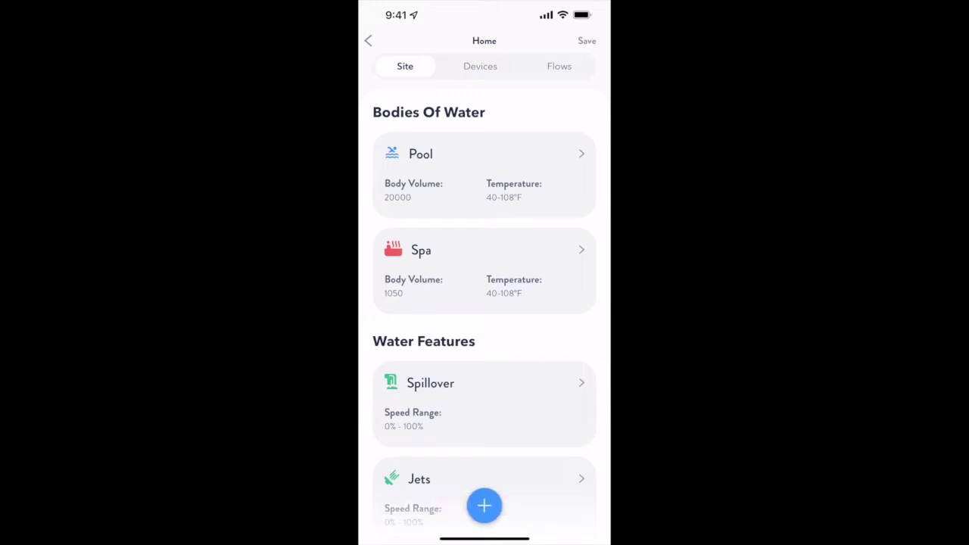
click(480, 66)
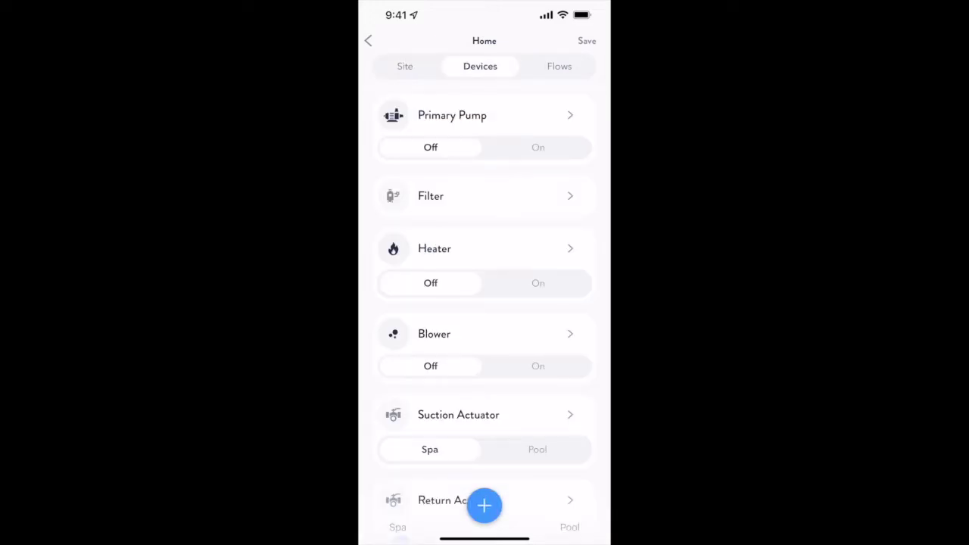
Add a new Light device assigned to the Pool control group.
click(484, 505)
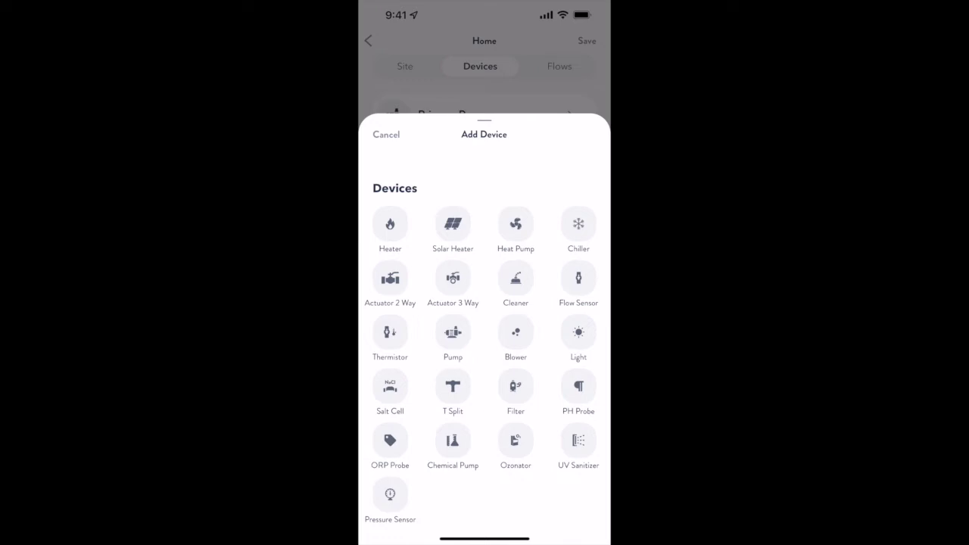
click(578, 332)
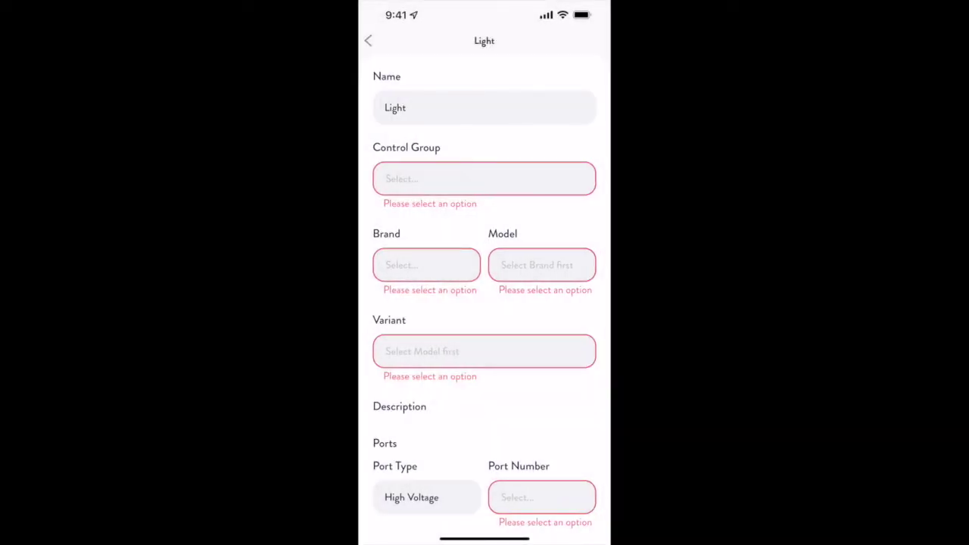
click(484, 179)
click(484, 502)
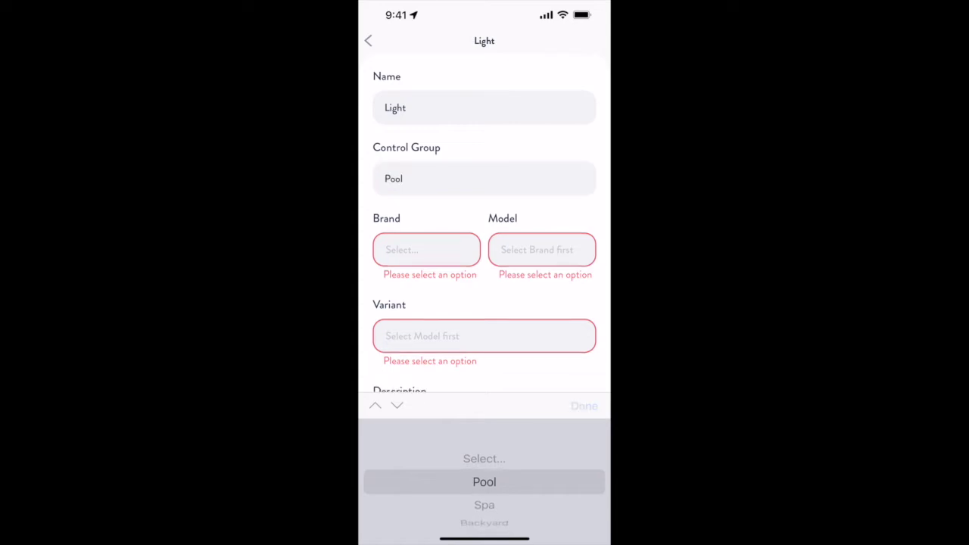
click(584, 406)
Set the light's brand to GENERIC, model to DMX, and port to Port 1.
click(426, 249)
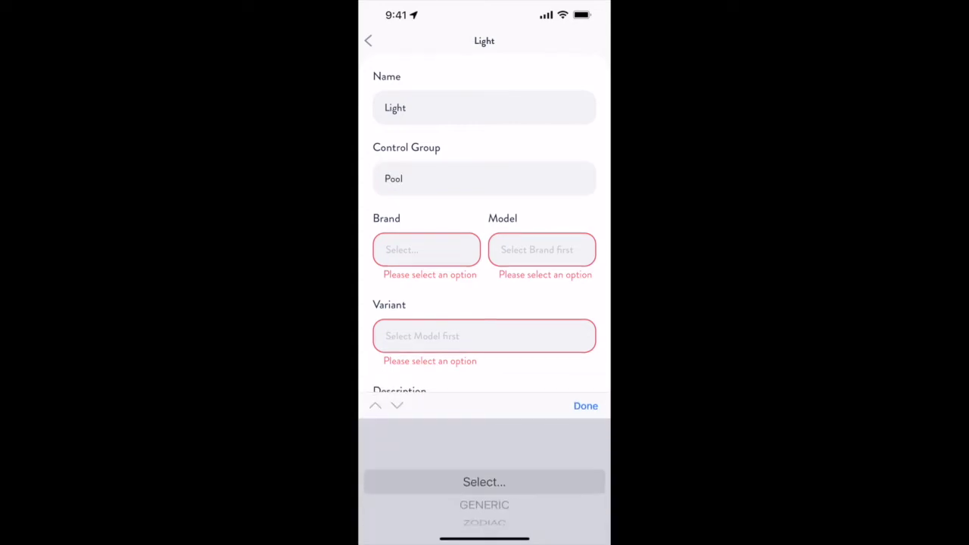
click(485, 504)
click(585, 406)
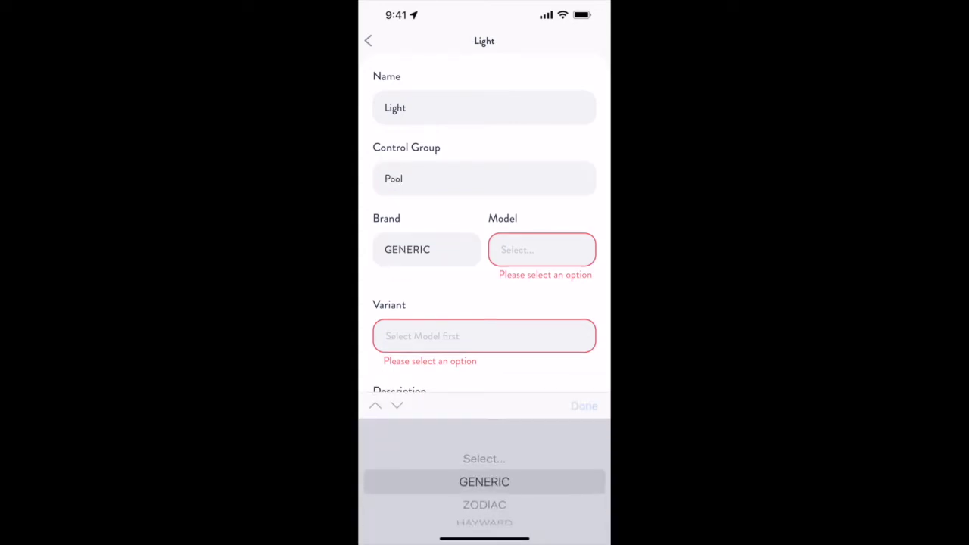
click(542, 249)
click(485, 522)
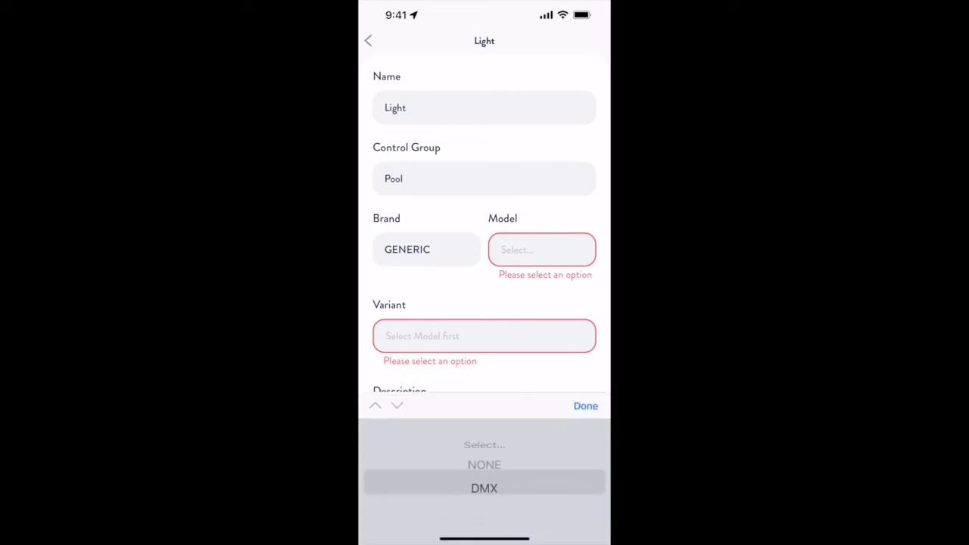
click(583, 405)
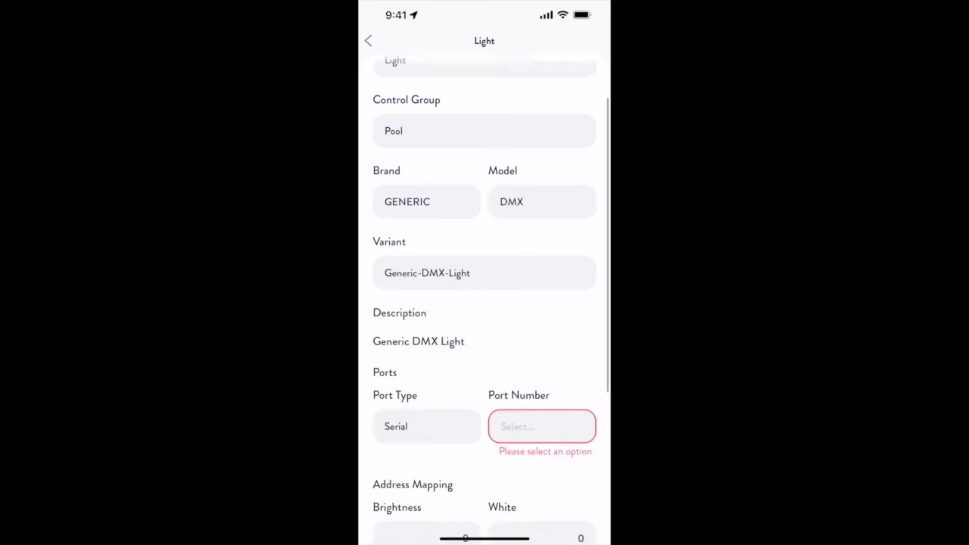
scroll(485, 303, down, 2)
click(542, 390)
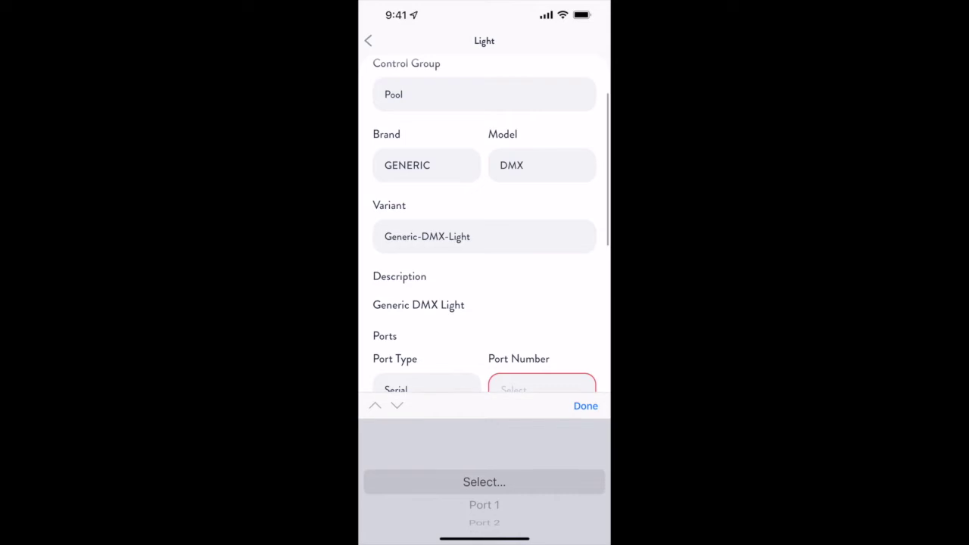
click(484, 504)
click(585, 406)
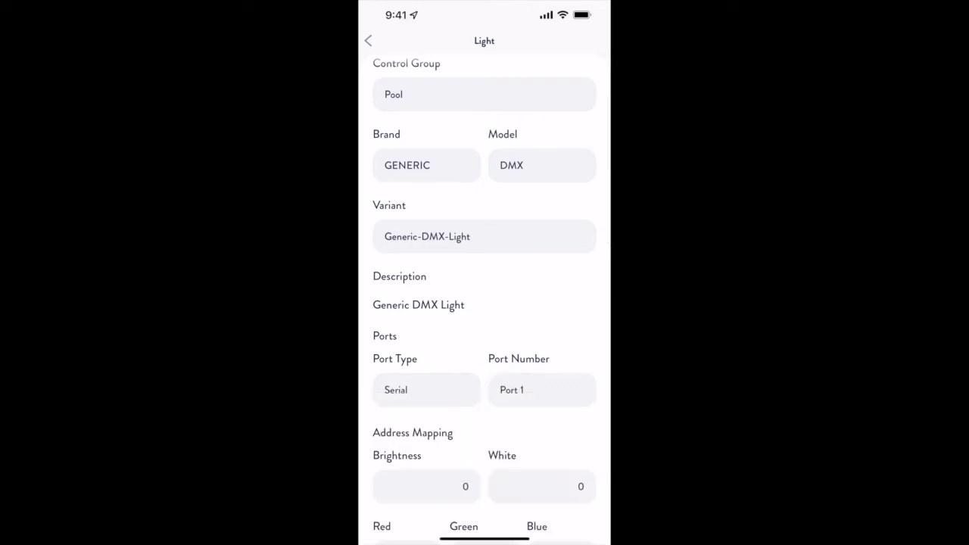
scroll(484, 302, down, 4)
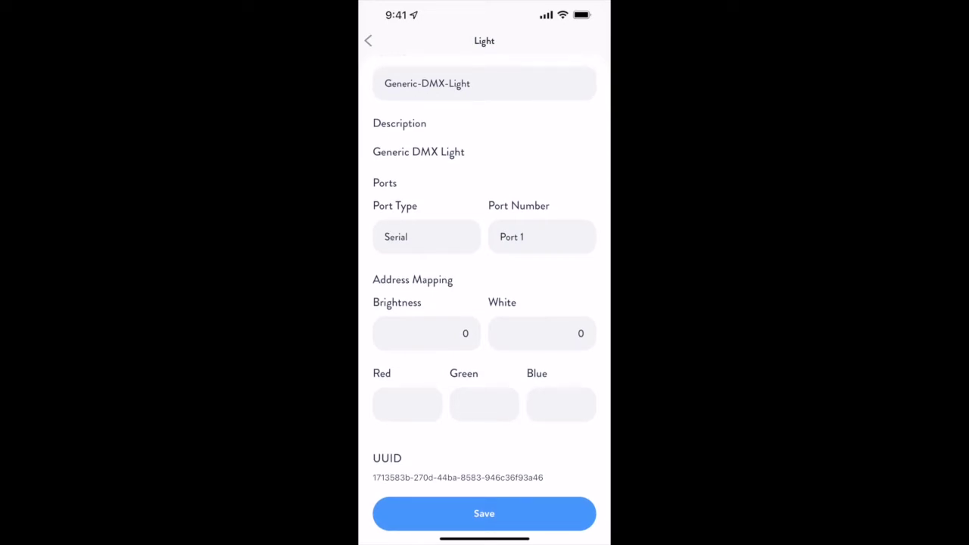
Enter DMX addresses Brightness 1, White 2, Red 3, Green 4, Blue 5, and save the light.
click(426, 333)
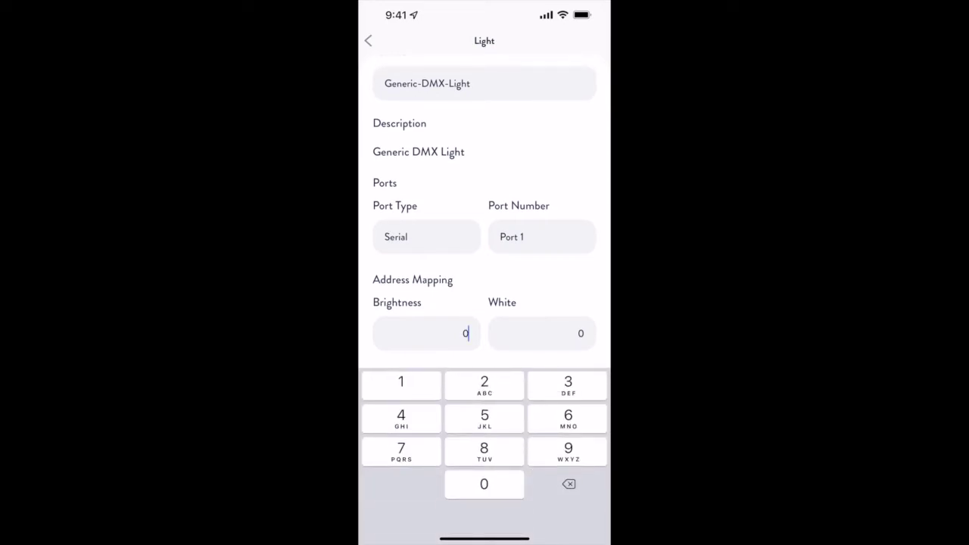
text(1)
click(542, 333)
text(2)
scroll(484, 303, down, 2)
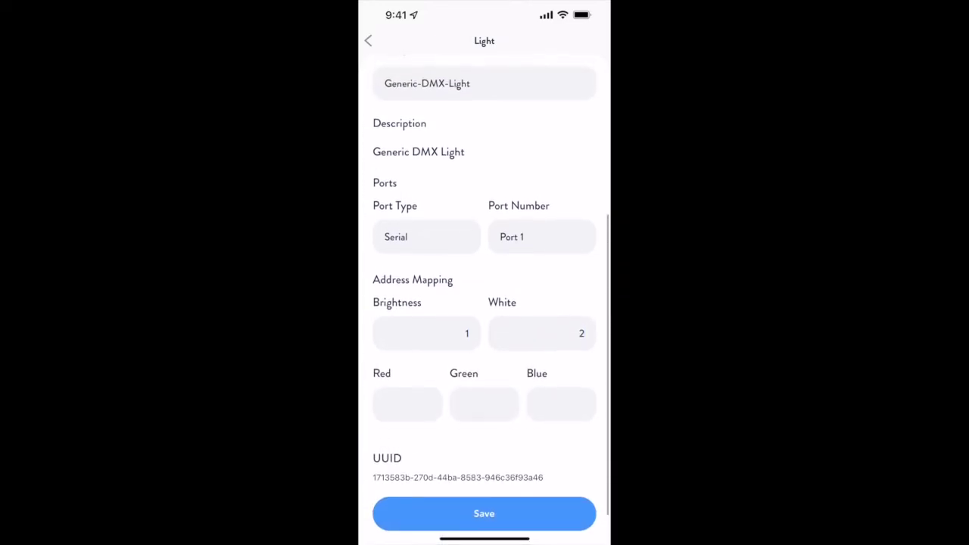
click(406, 404)
text(3)
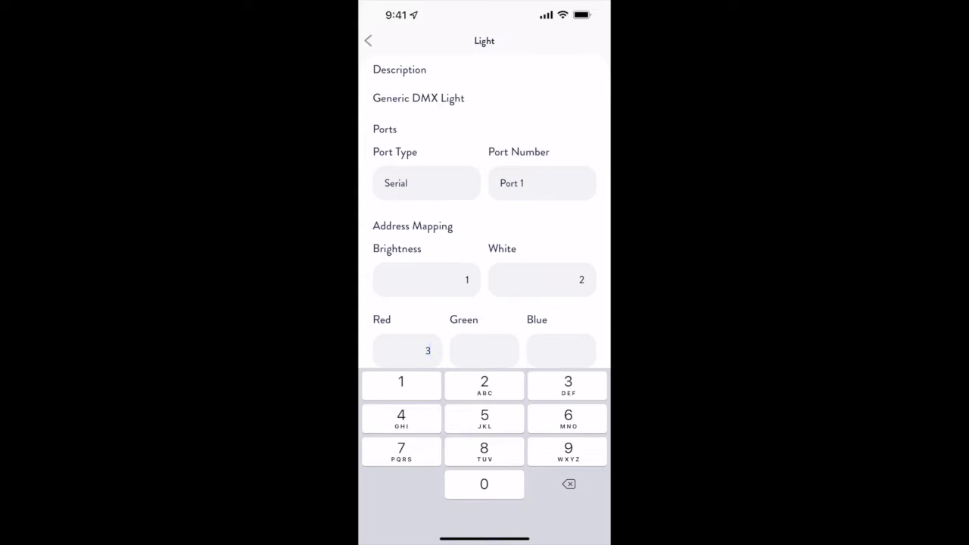
click(485, 348)
text(4)
click(561, 349)
text(5)
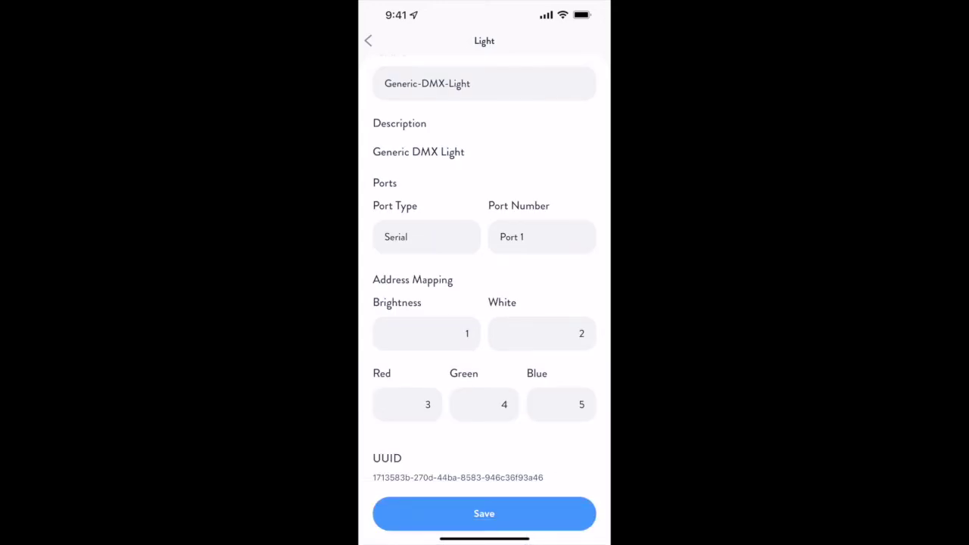
click(484, 513)
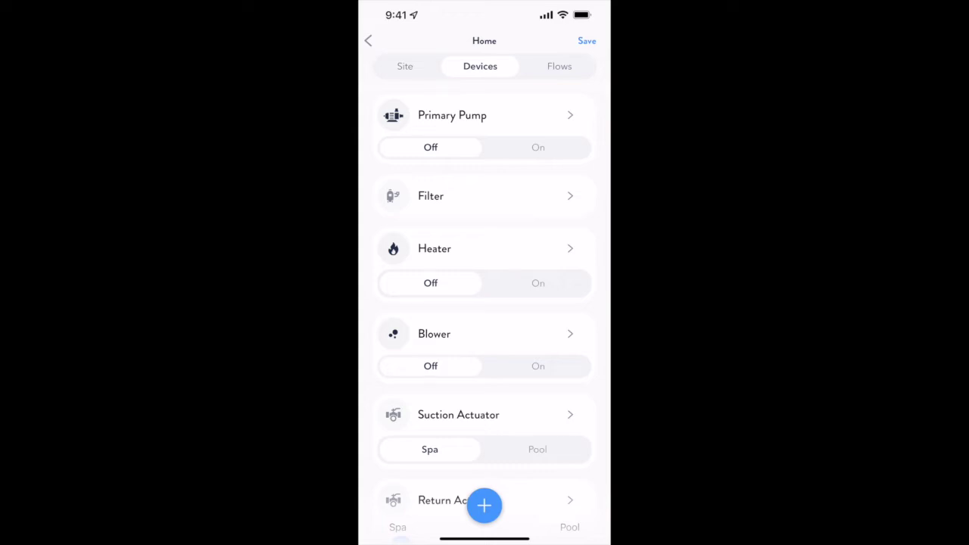
Rename the new light to 'Pool Light' and save it.
scroll(485, 311, down, 2)
scroll(484, 310, down, 2)
scroll(484, 311, down, 3)
scroll(485, 311, down, 3)
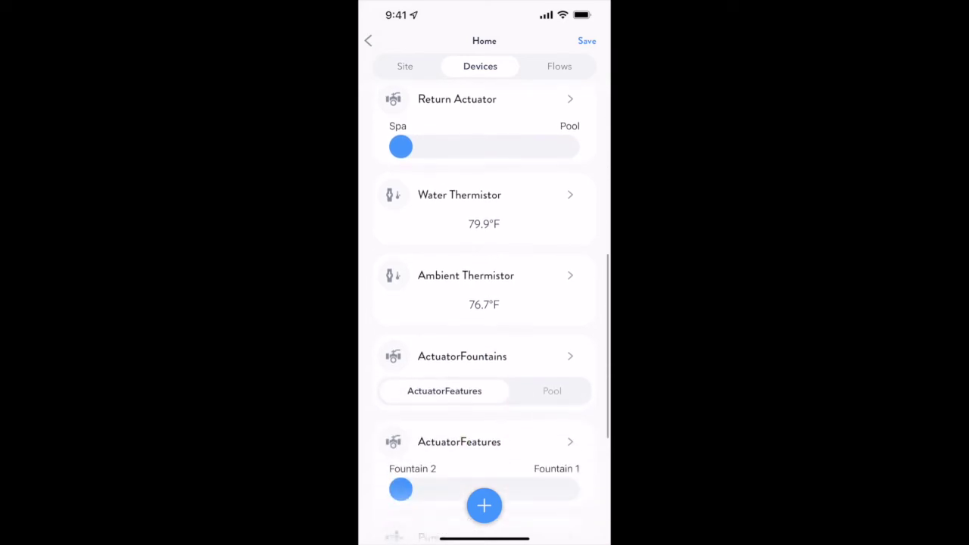
scroll(484, 310, down, 1)
scroll(484, 310, down, 3)
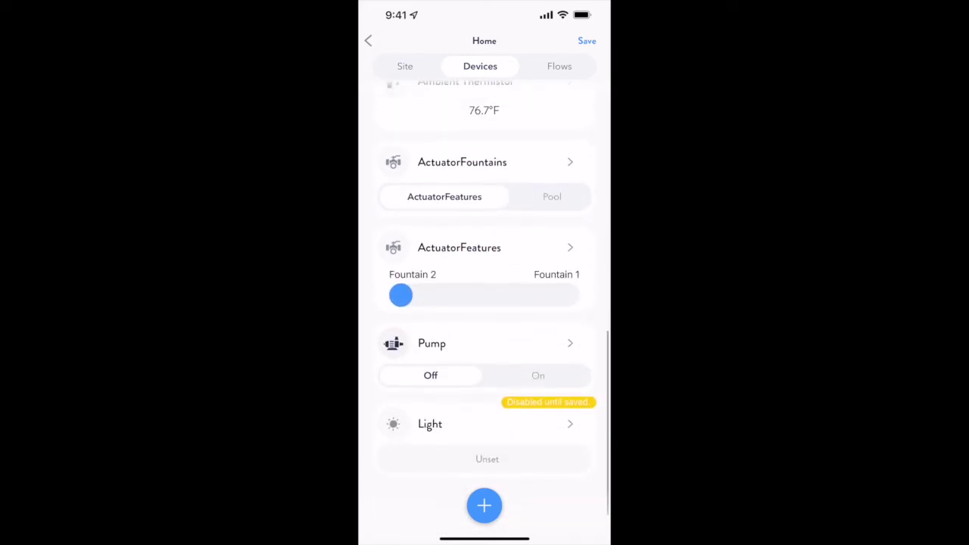
click(484, 423)
click(484, 108)
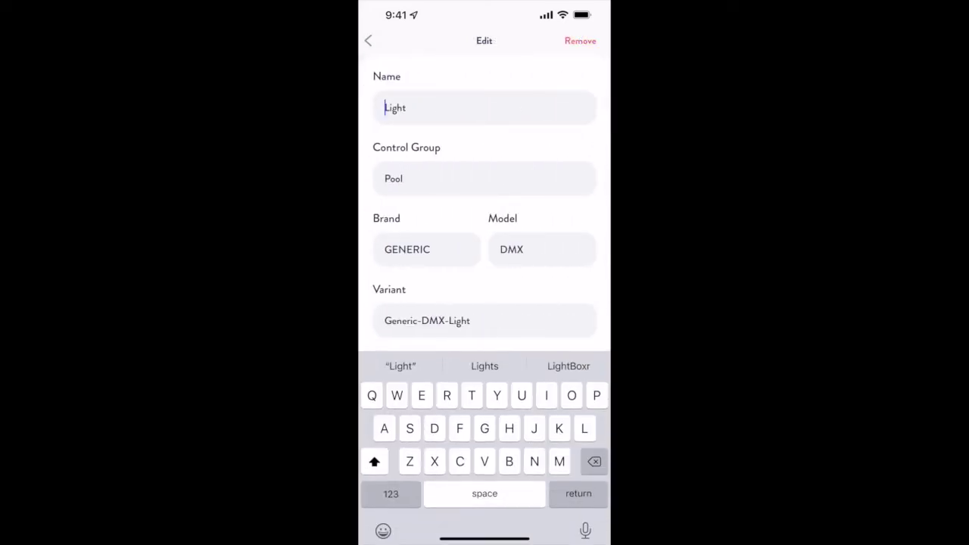
click(385, 107)
text(Pool)
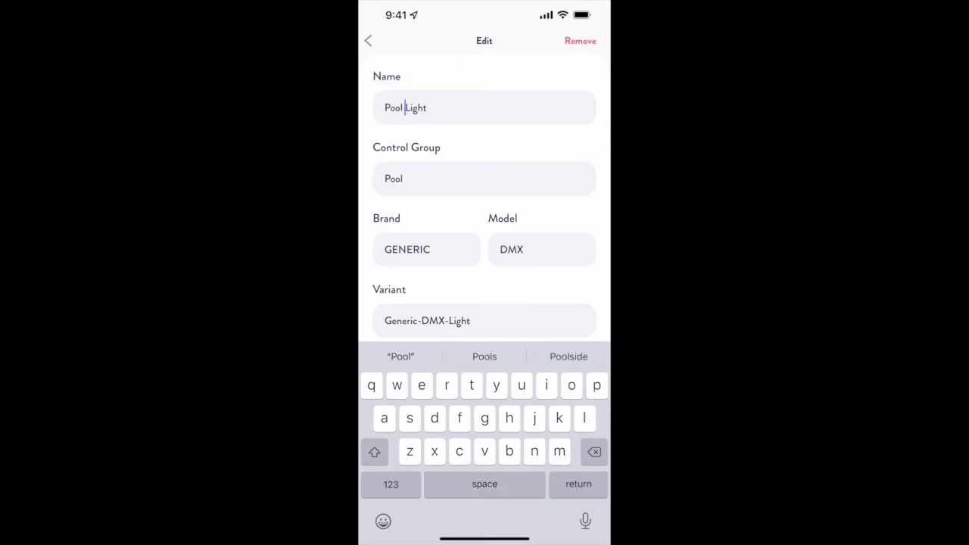
scroll(484, 303, down, 5)
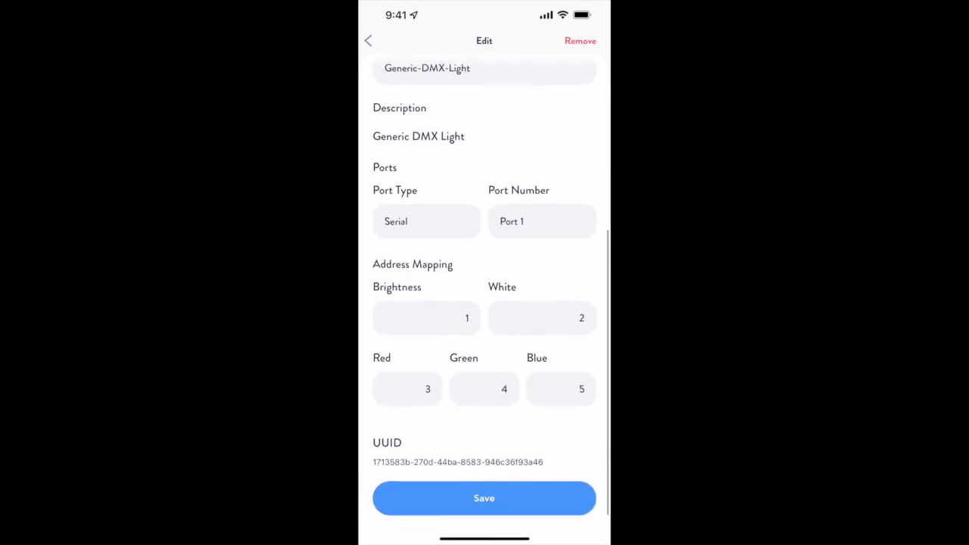
click(484, 513)
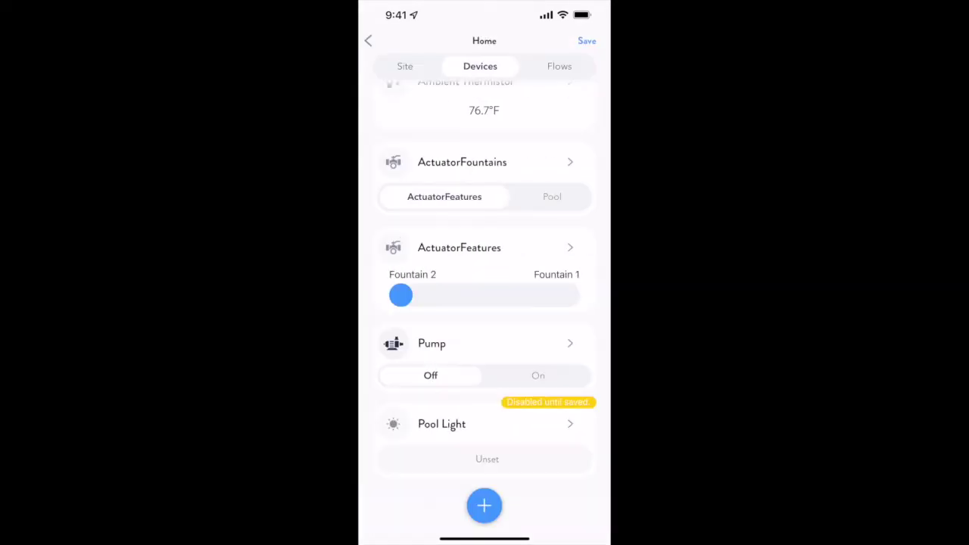
Save the site configuration to the Attendant and dismiss the Config saved alert.
click(586, 41)
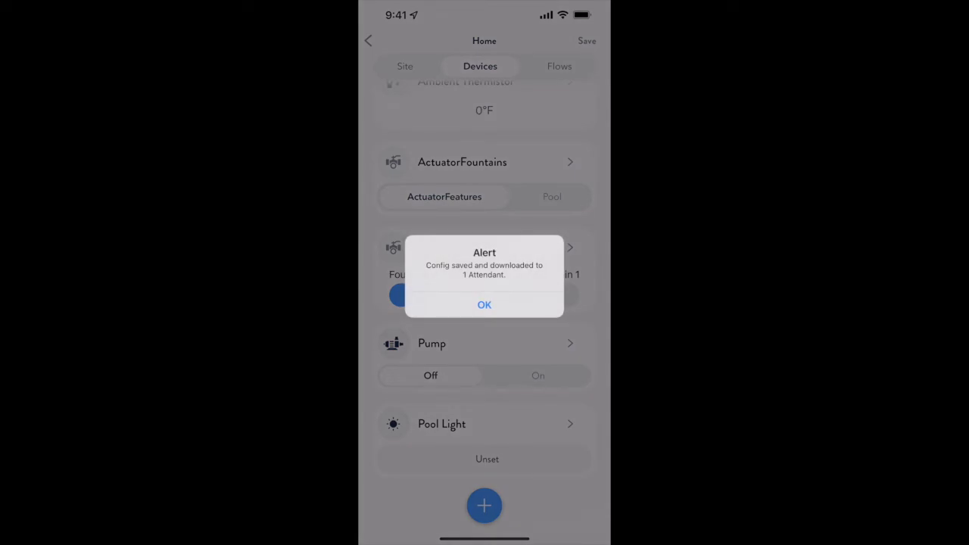
click(484, 304)
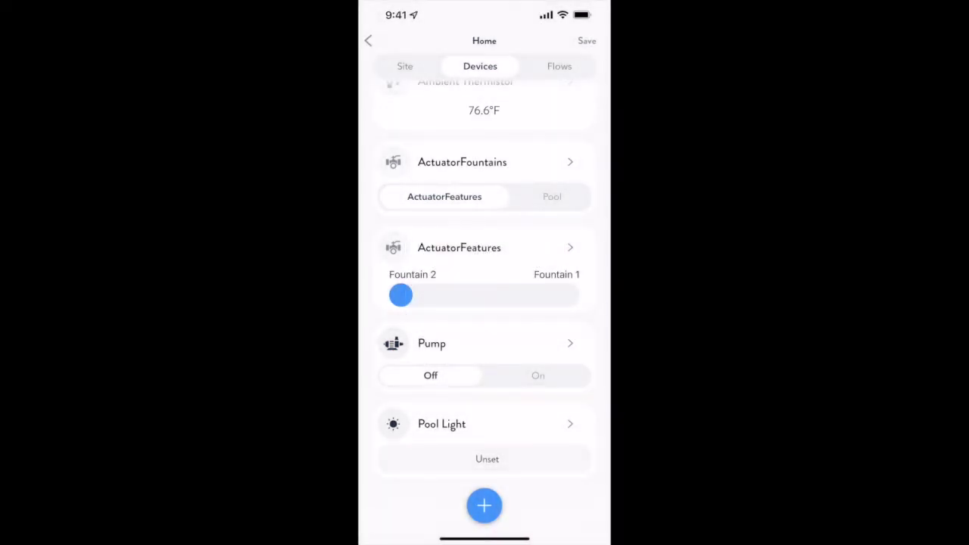
click(484, 505)
Add a second light named 'Spa Light' in the Spa control group.
click(577, 331)
click(385, 108)
text(SpaLight)
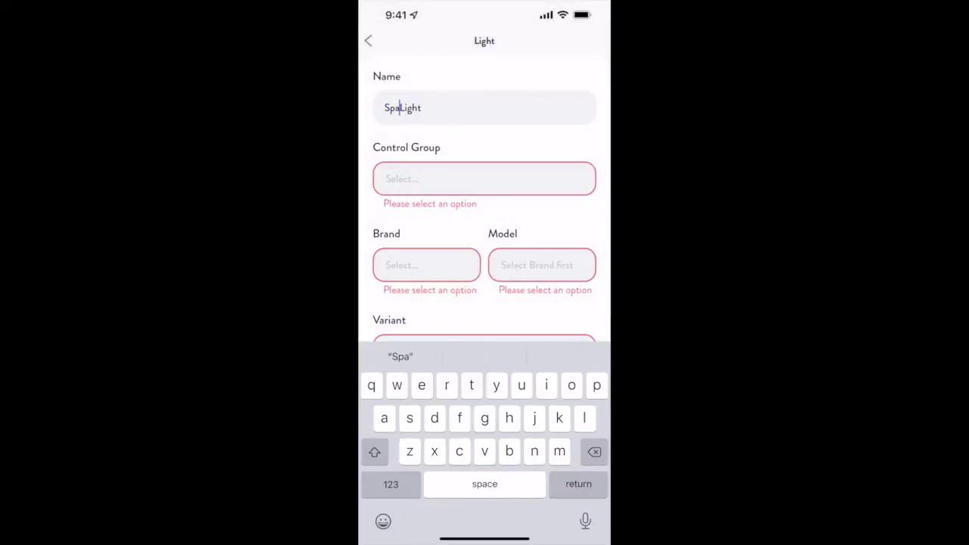
key(Return)
click(483, 179)
click(585, 405)
Set the Spa Light to GENERIC brand, DMX model, on Port 1 like Pool Light.
click(426, 249)
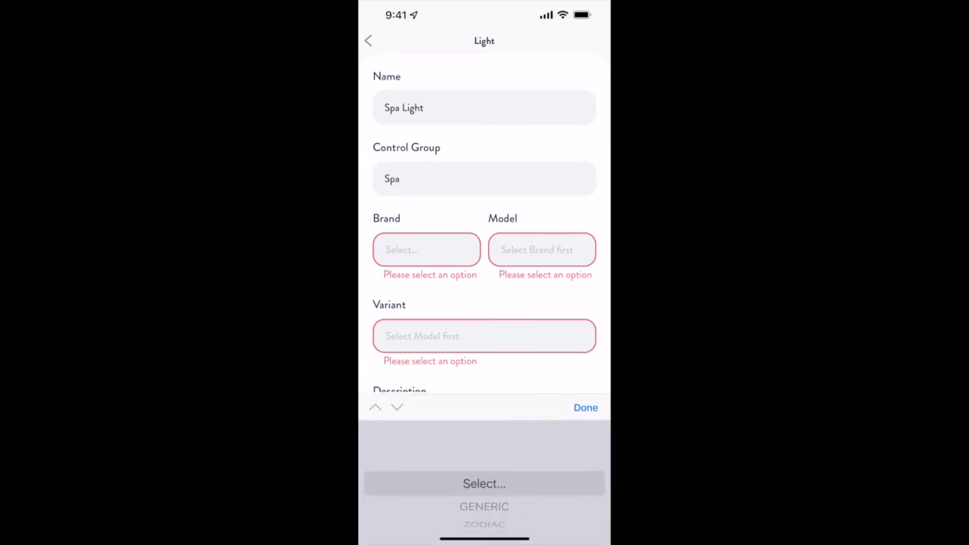
scroll(484, 500, down, 1)
click(585, 407)
click(541, 249)
scroll(484, 492, down, 2)
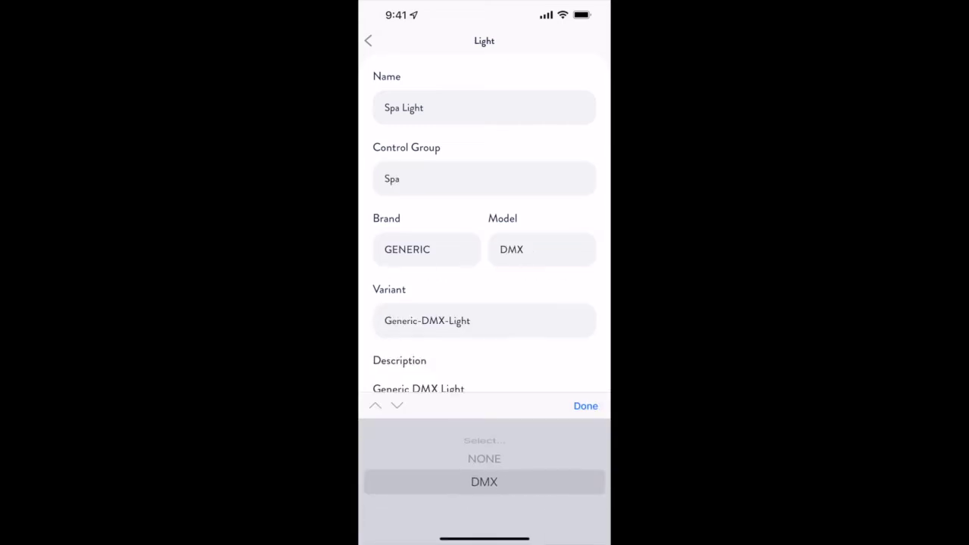
click(585, 406)
click(541, 339)
scroll(484, 485, down, 1)
click(585, 405)
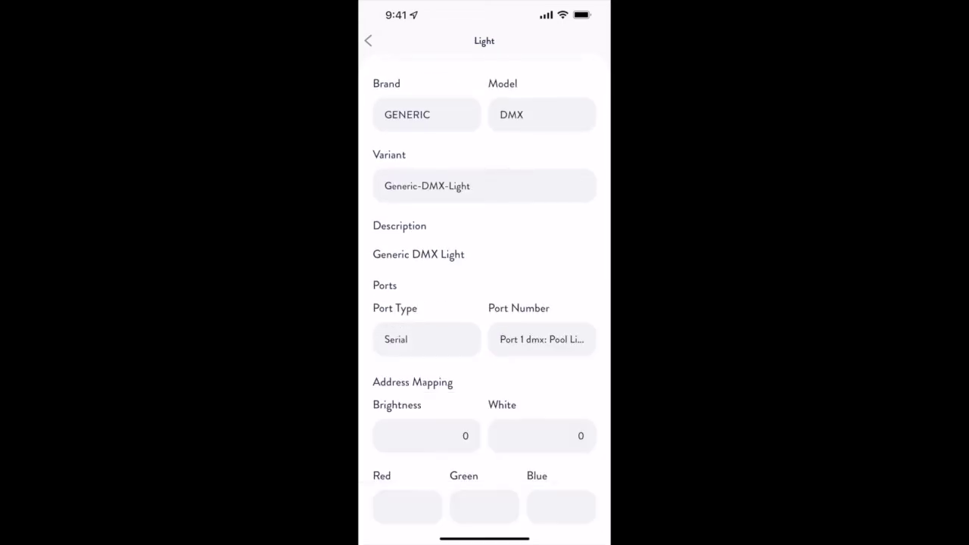
scroll(483, 303, down, 2)
Enter DMX addresses Brightness 6, White 7, Red 8, Green 9, Blue 10, and save.
click(426, 333)
key(BackSpace)
text(6)
click(541, 333)
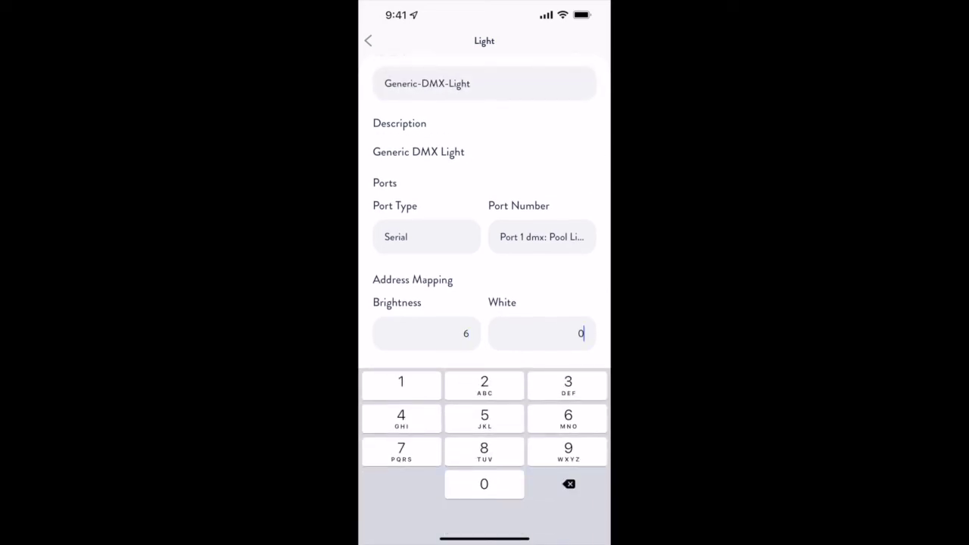
key(BackSpace)
text(7)
scroll(484, 303, up, 1)
click(407, 404)
text(8)
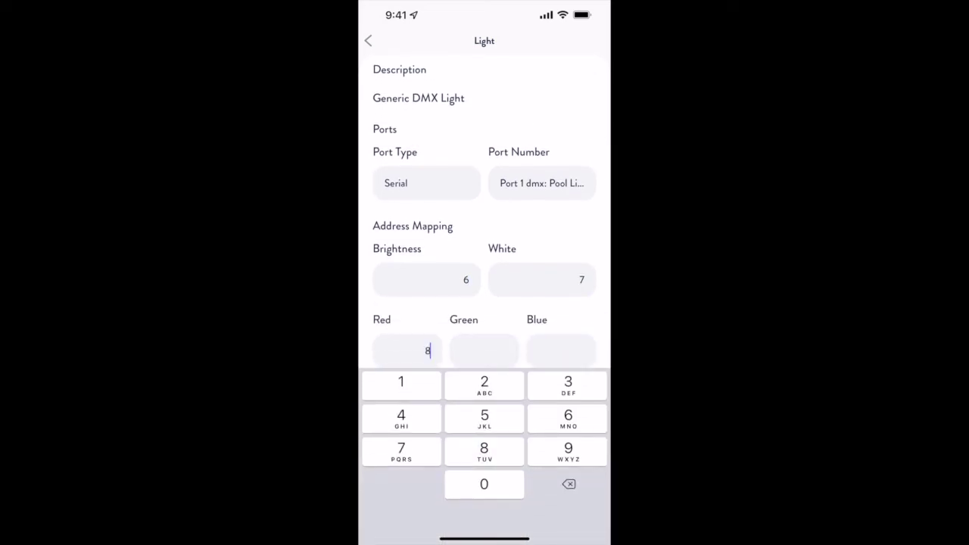
click(484, 350)
text(9)
click(560, 351)
text(10)
scroll(483, 303, up, 1)
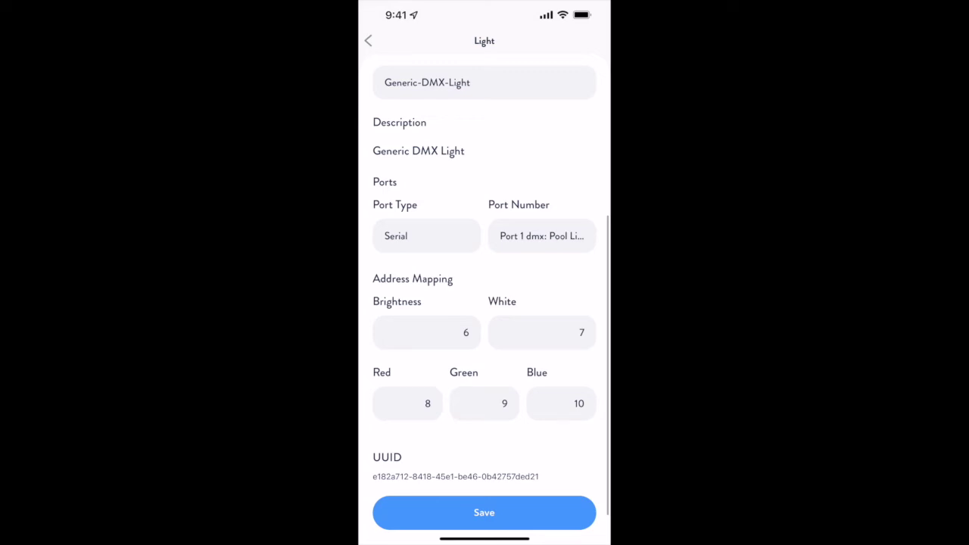
click(483, 512)
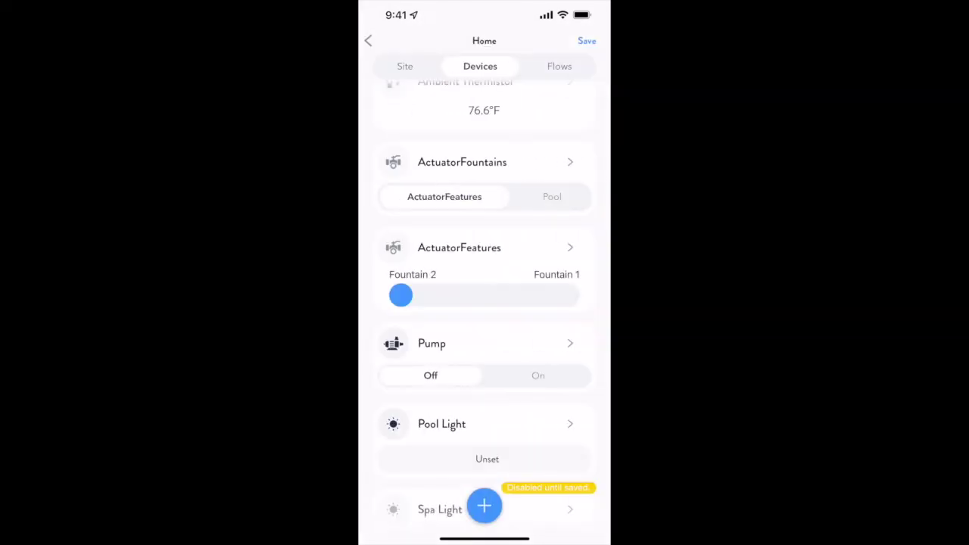
Save the configuration with Spa Light to the Attendant and exit Installer Mode.
click(586, 41)
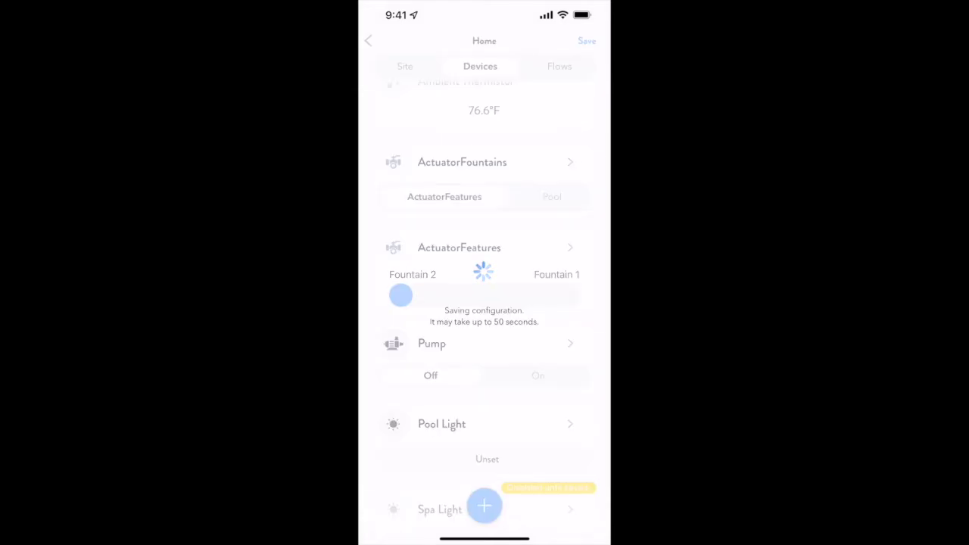
click(484, 304)
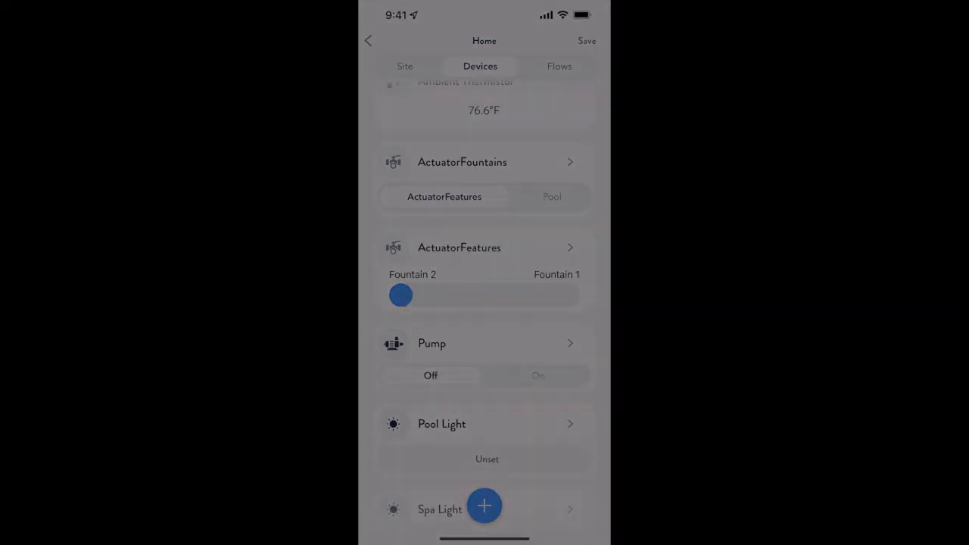
drag(385, 499, 584, 499)
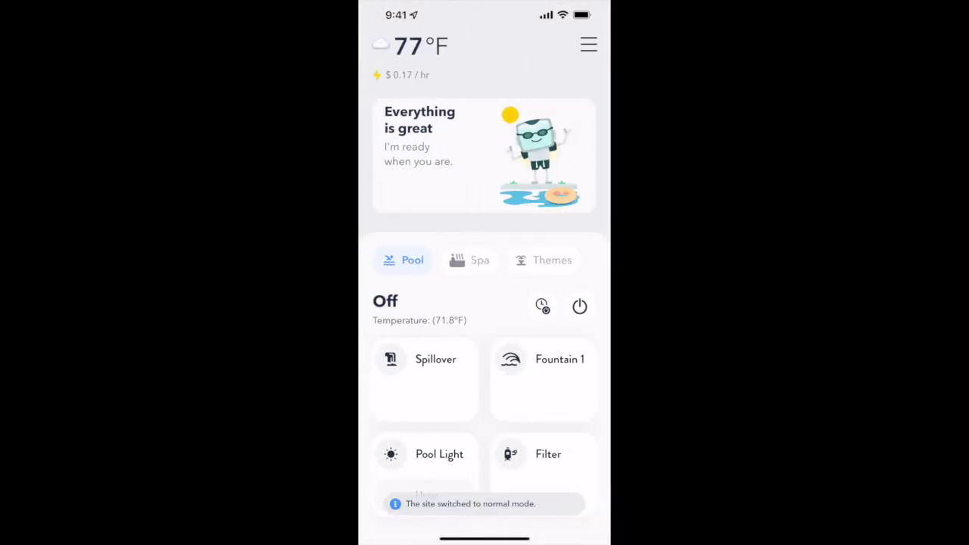
click(427, 495)
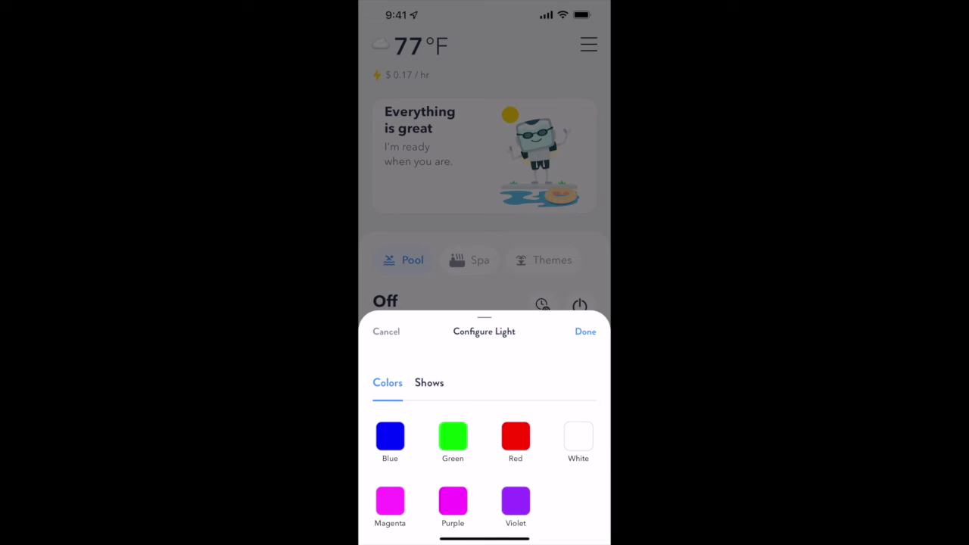
click(428, 382)
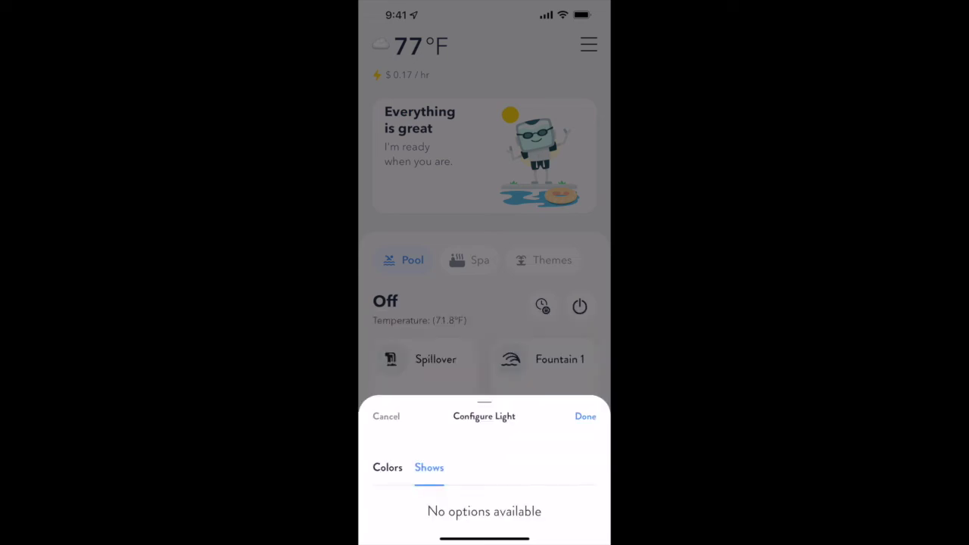
click(386, 467)
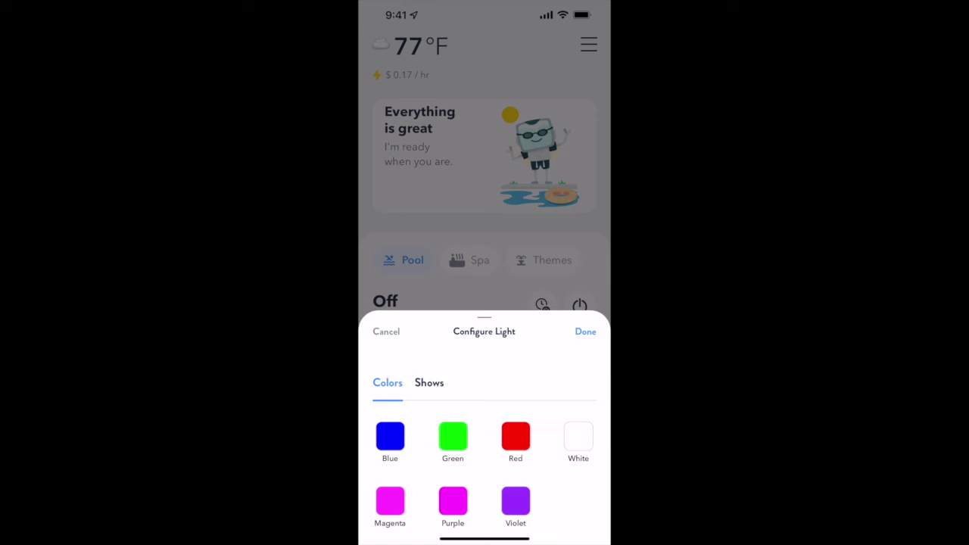
click(386, 331)
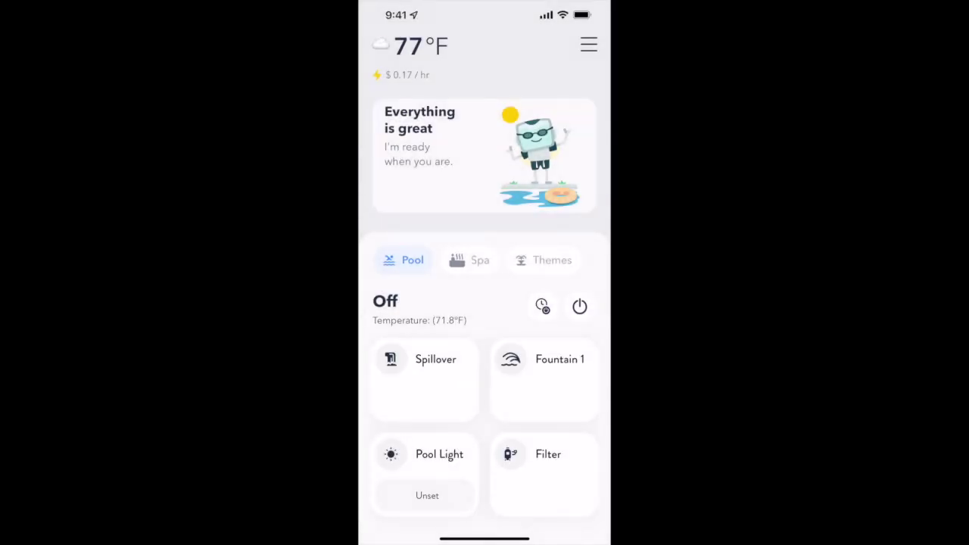
Go to the Maintenance options in the main menu.
click(589, 44)
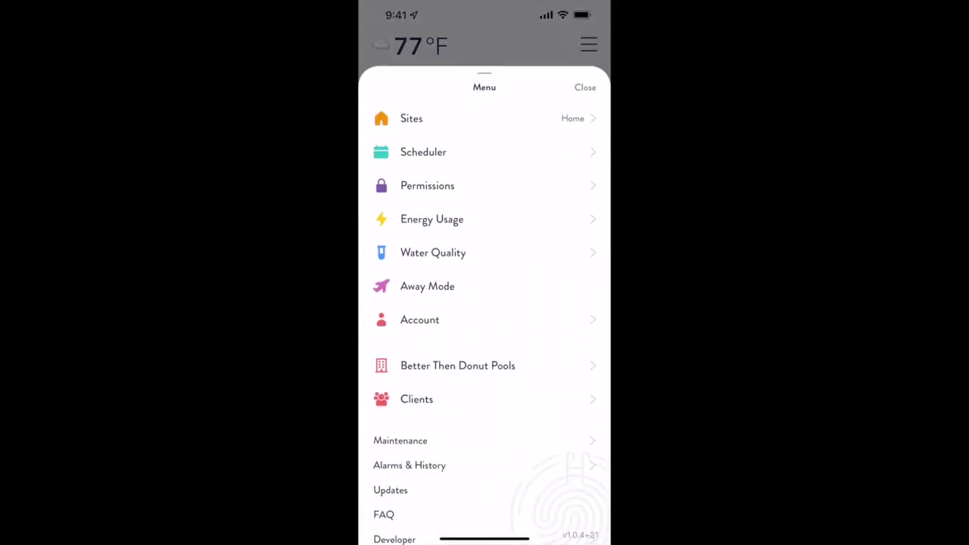
click(399, 434)
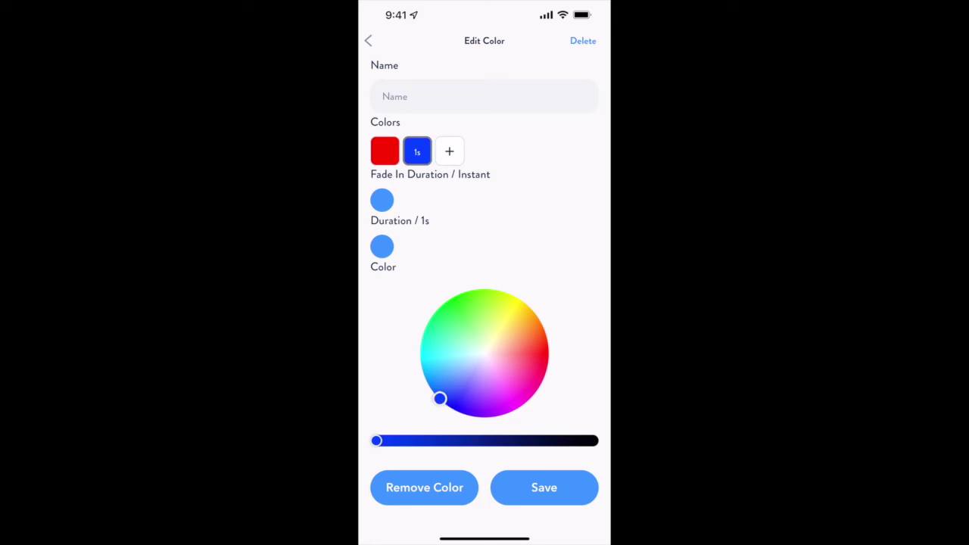
Give the blue step 500ms fade-in and 10s duration, then add a matching green step.
drag(381, 200, 417, 199)
drag(382, 245, 414, 246)
click(449, 152)
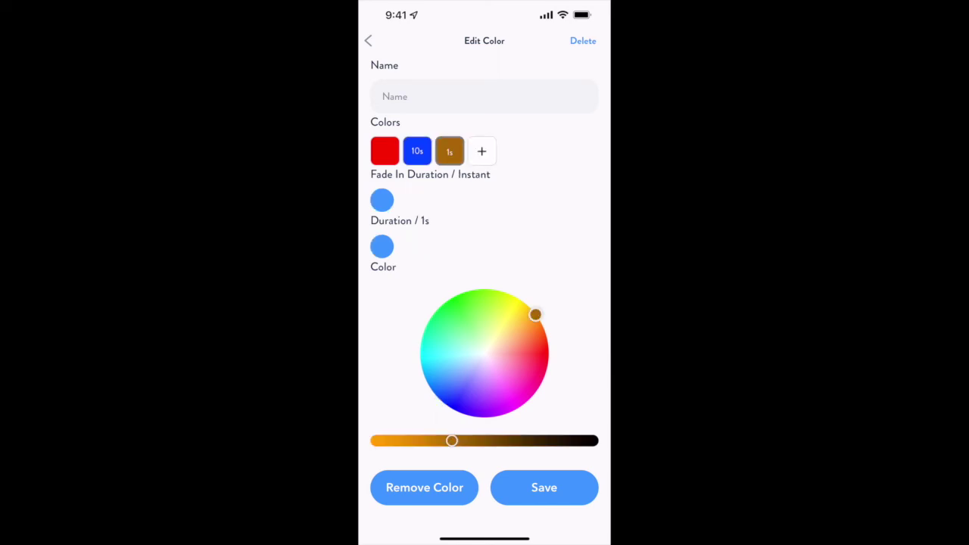
drag(535, 314, 453, 297)
drag(382, 200, 415, 199)
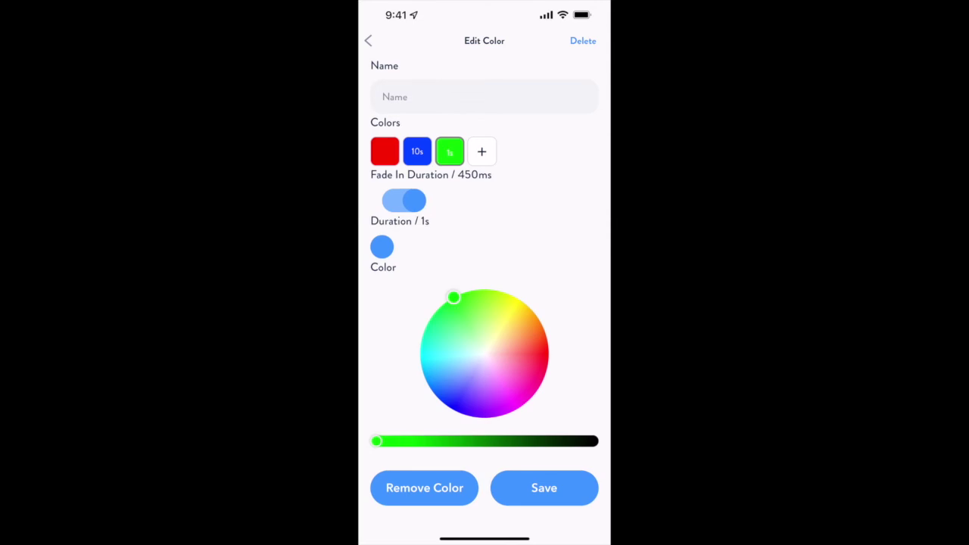
drag(381, 246, 413, 246)
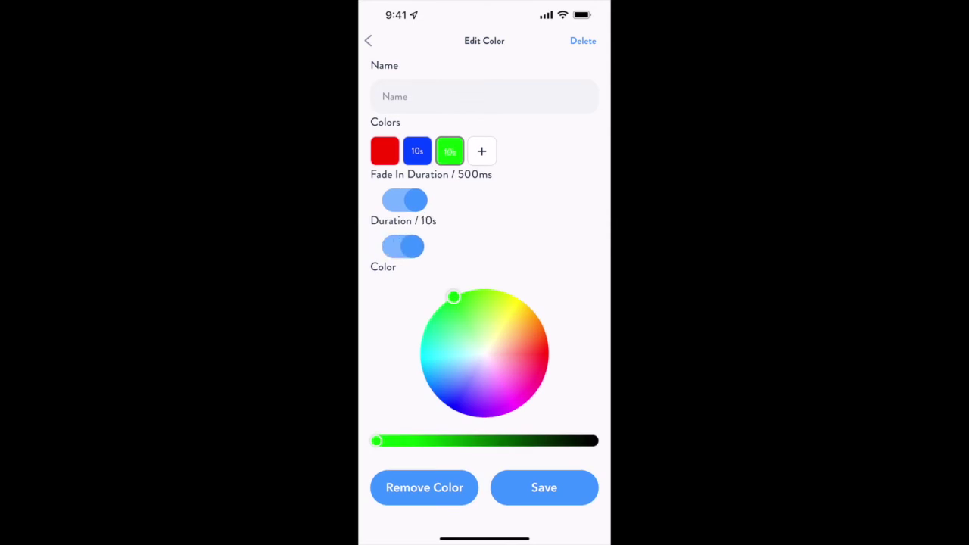
Add magenta and orange steps, each with 500ms fade-in and 10s duration.
click(481, 150)
drag(436, 440, 376, 440)
drag(540, 336, 523, 404)
drag(382, 199, 417, 199)
drag(382, 245, 412, 246)
click(514, 151)
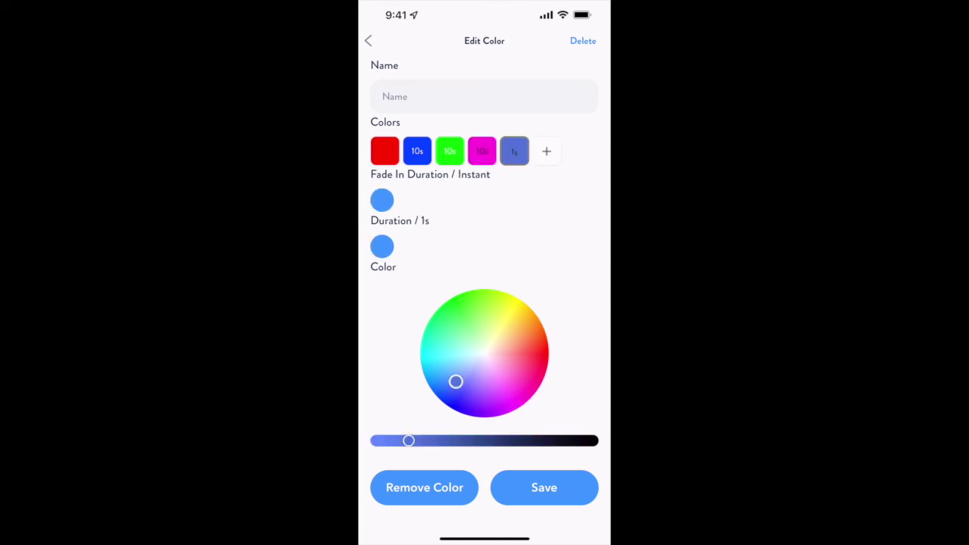
drag(382, 200, 415, 200)
drag(382, 246, 412, 246)
Name the palette 'Color change' and save it.
click(454, 97)
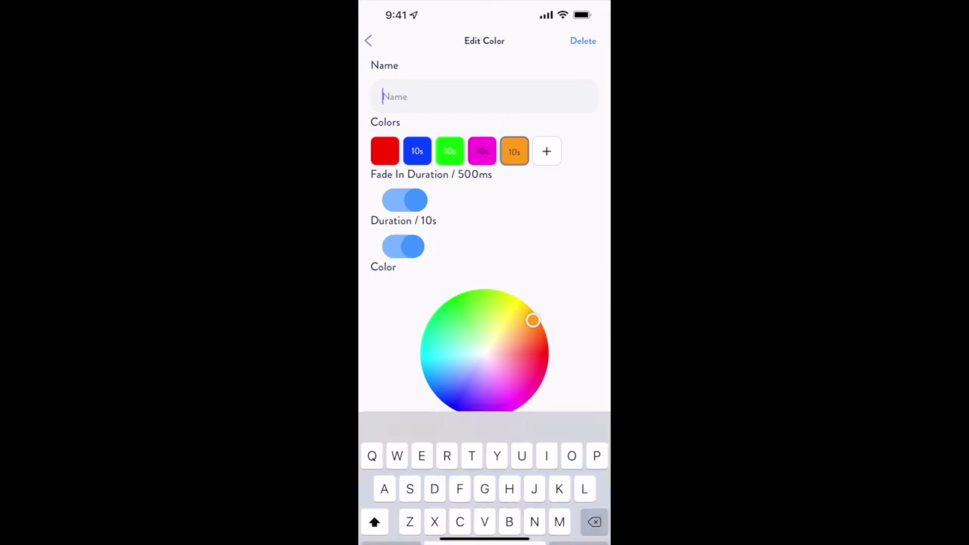
text(Color change)
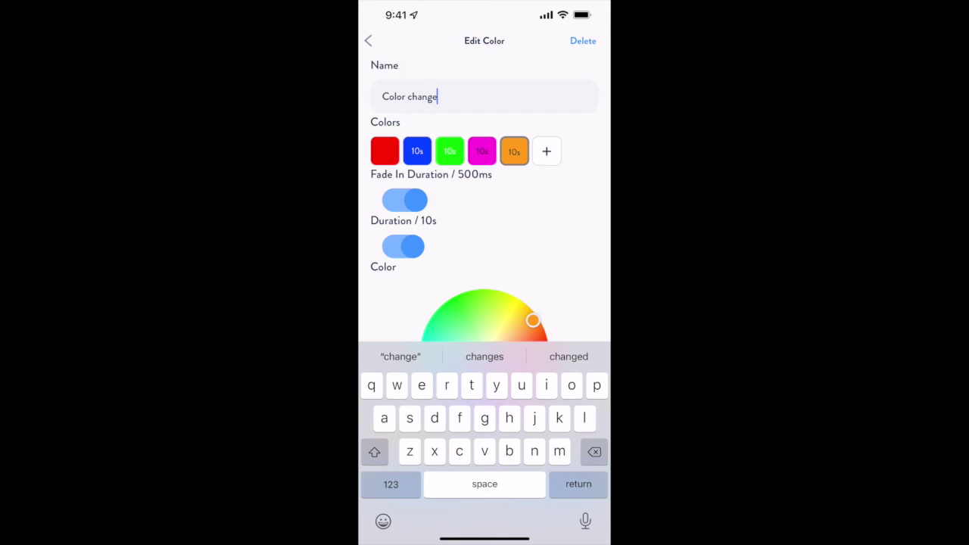
key(Return)
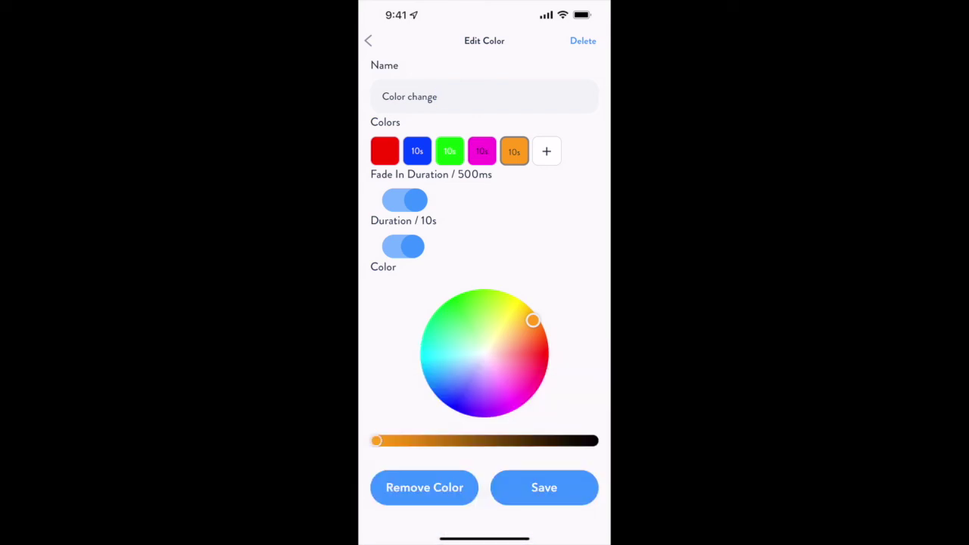
click(544, 487)
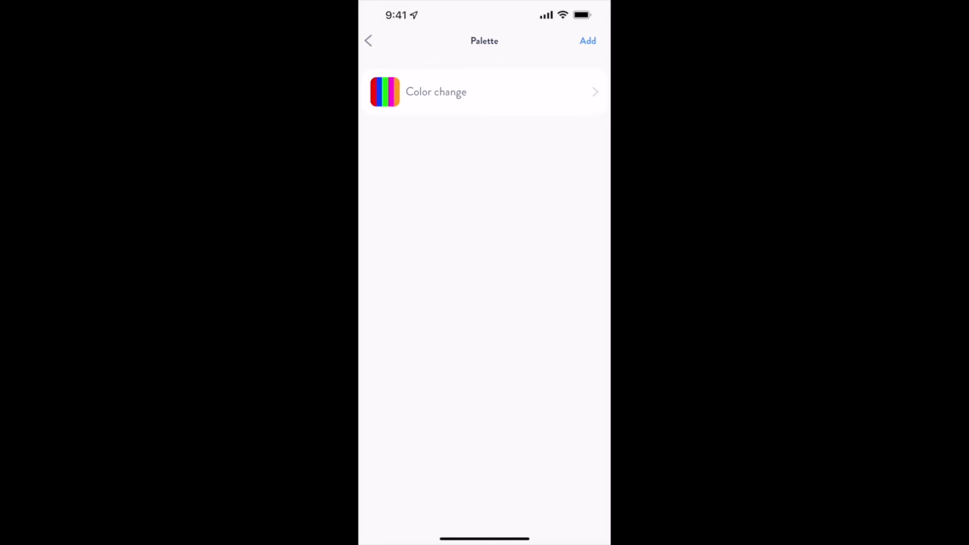
Return to the home screen and set Pool Light to the 'Color change' show.
click(367, 40)
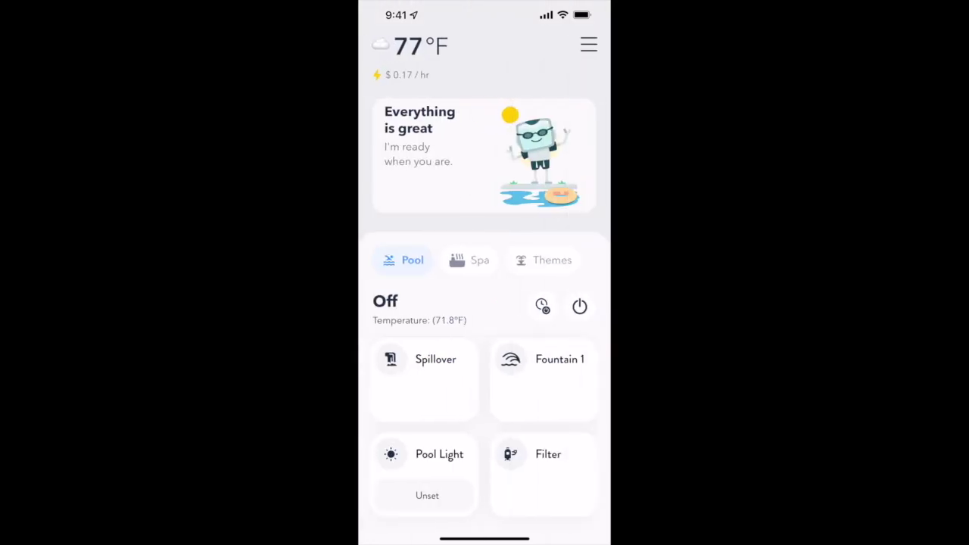
click(427, 495)
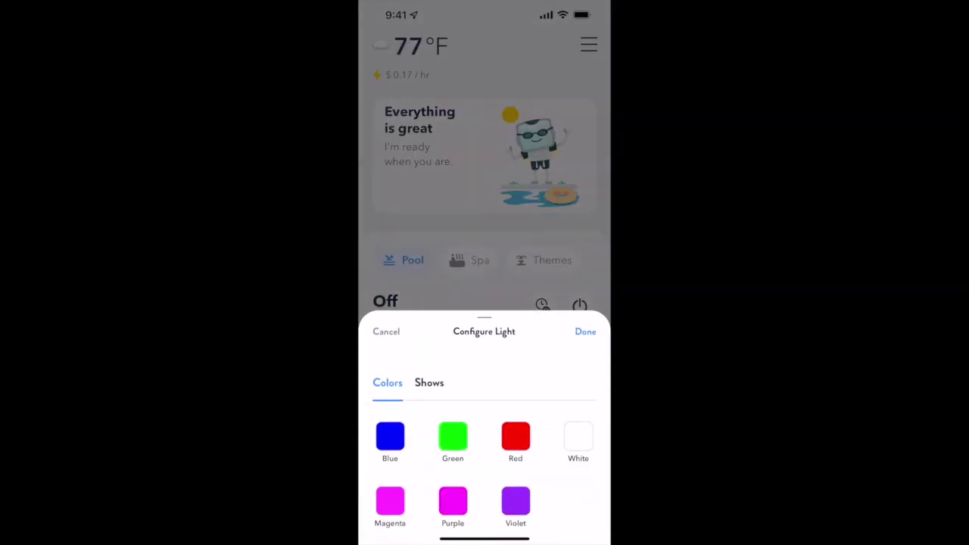
click(428, 382)
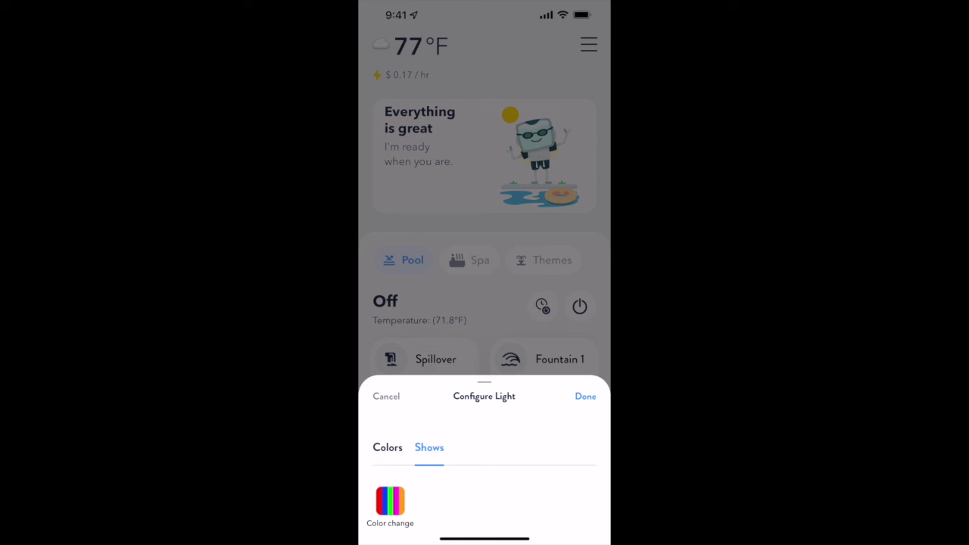
click(390, 500)
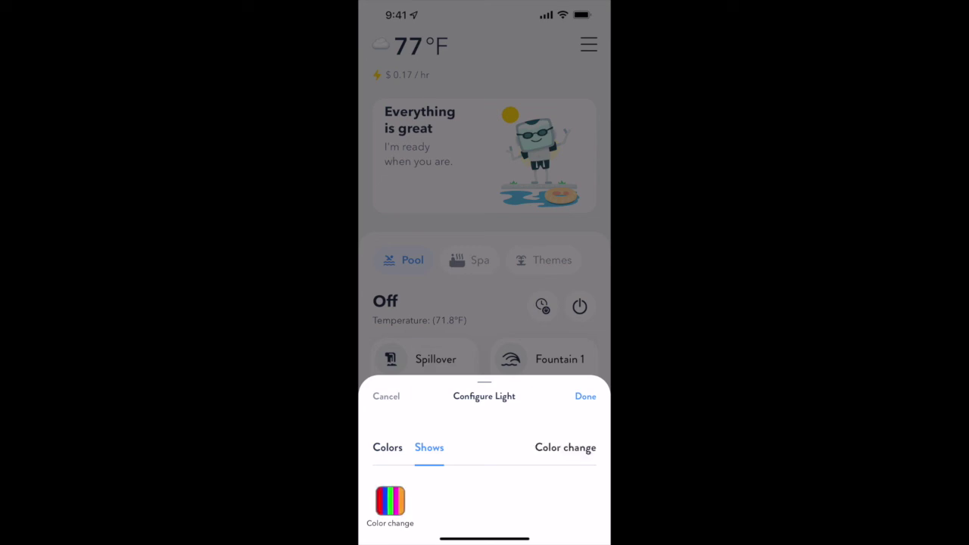
click(585, 396)
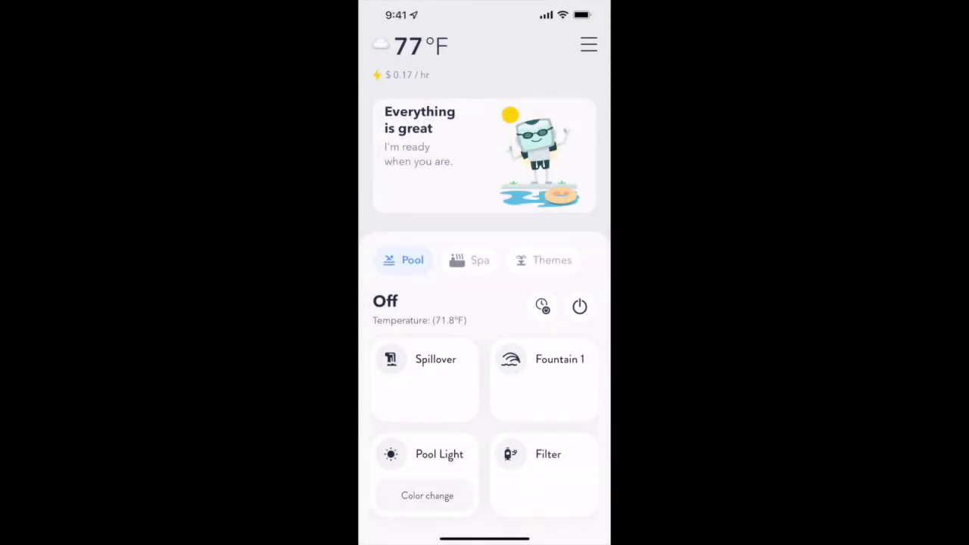
Set the Spa Light on the Spa tab to solid Red.
click(469, 260)
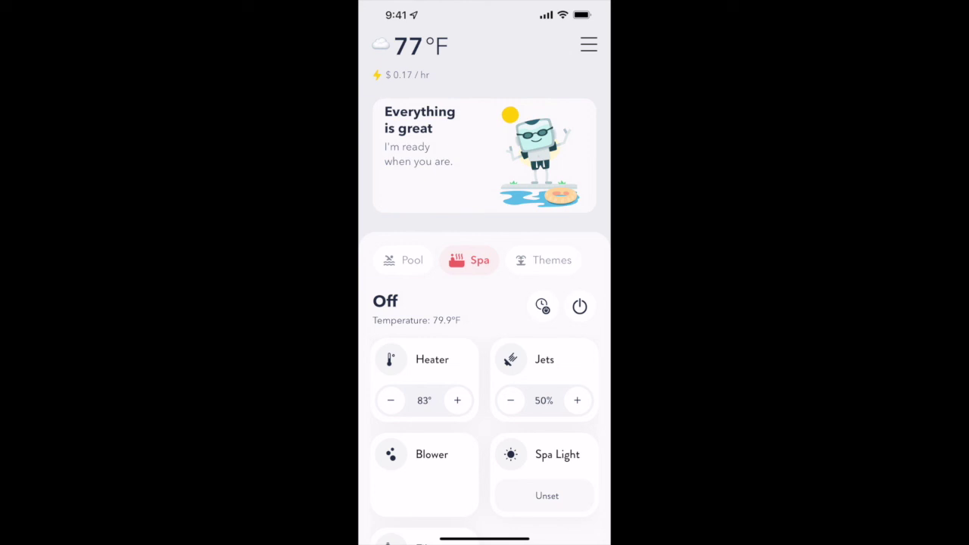
click(547, 494)
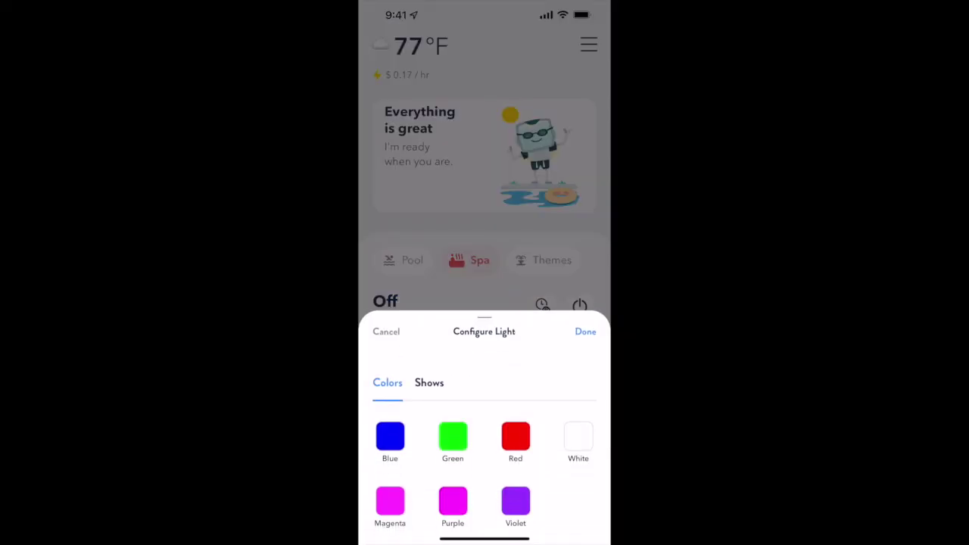
click(428, 382)
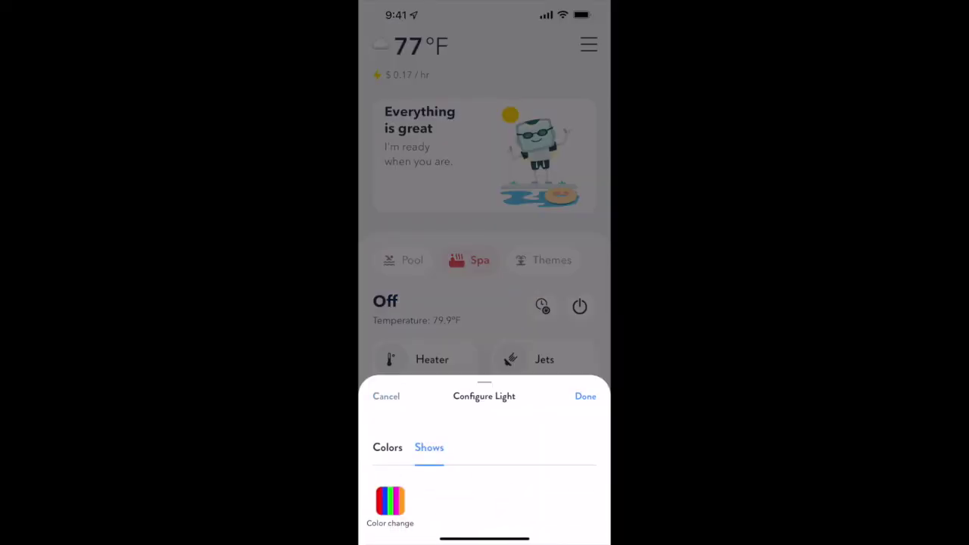
click(387, 448)
click(515, 436)
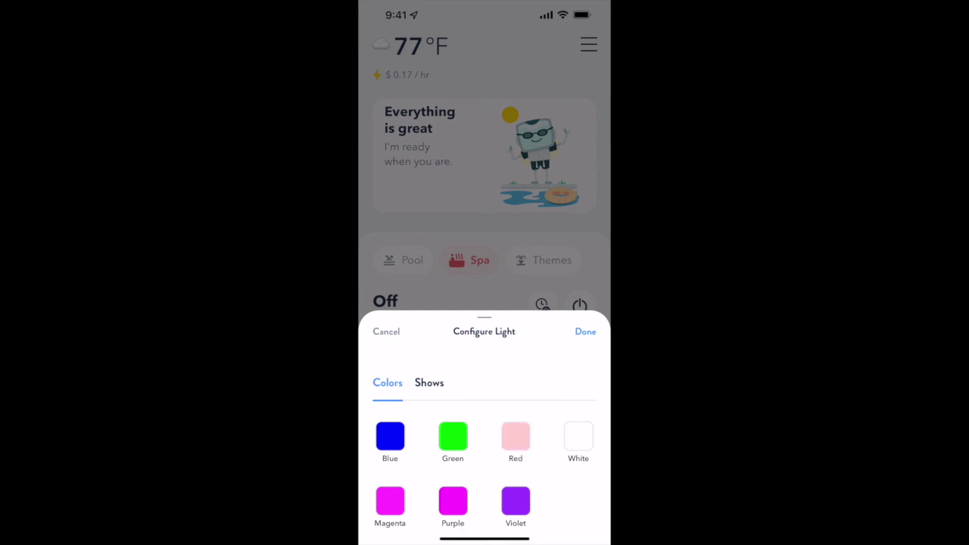
click(585, 331)
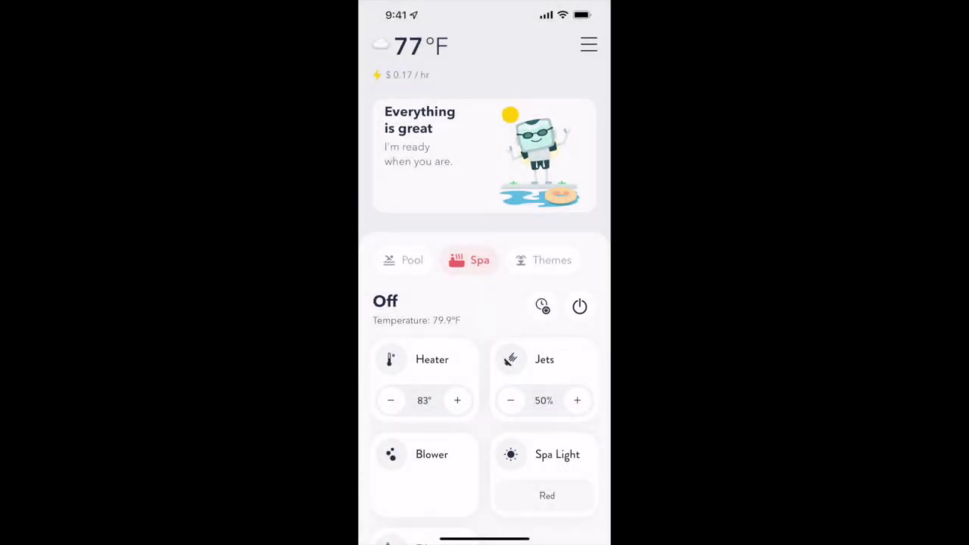